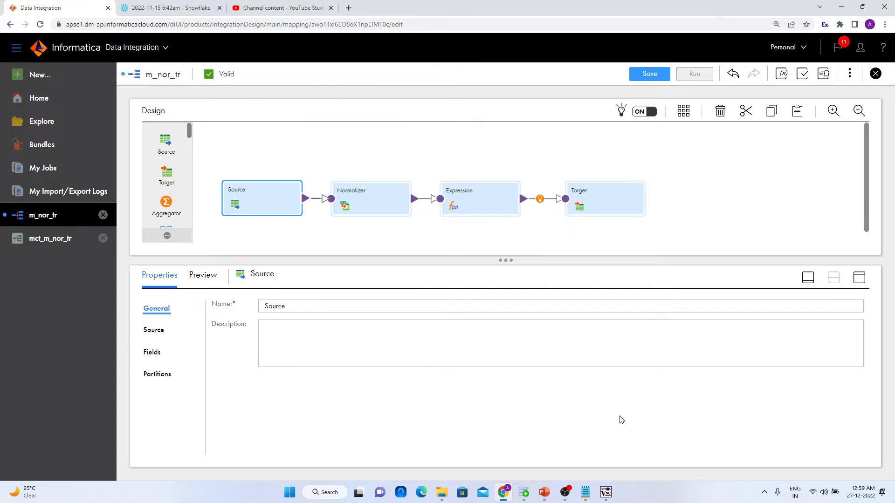
left_click(850, 75)
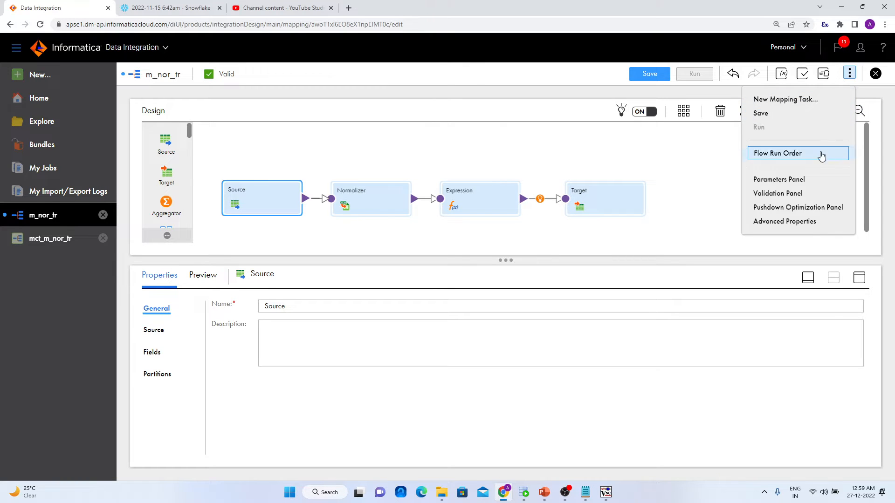
left_click(798, 180)
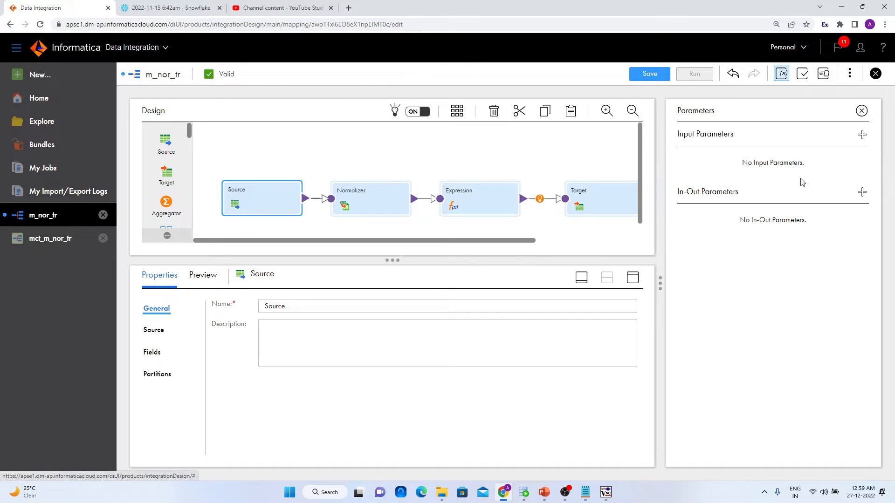
mouse_move(421, 204)
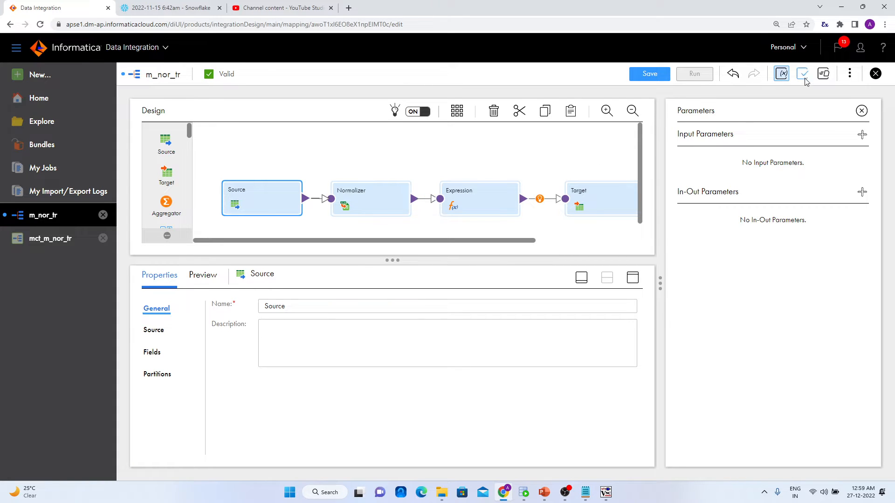
left_click(850, 74)
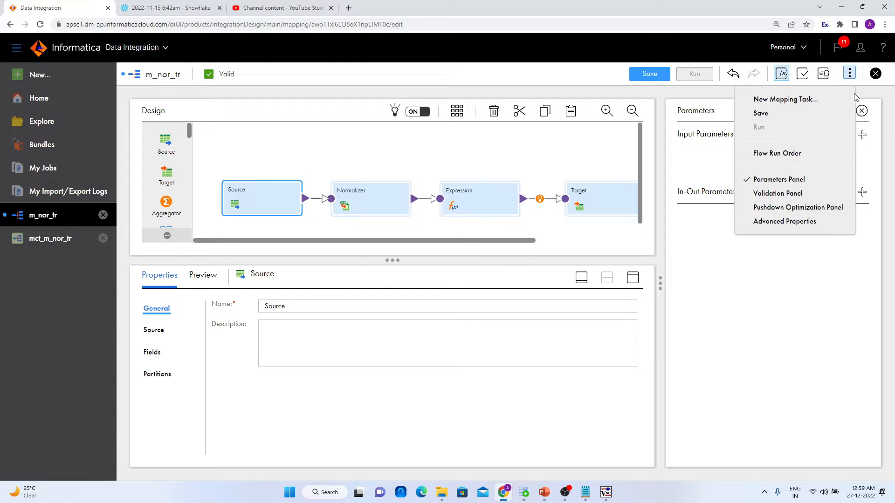
left_click(795, 181)
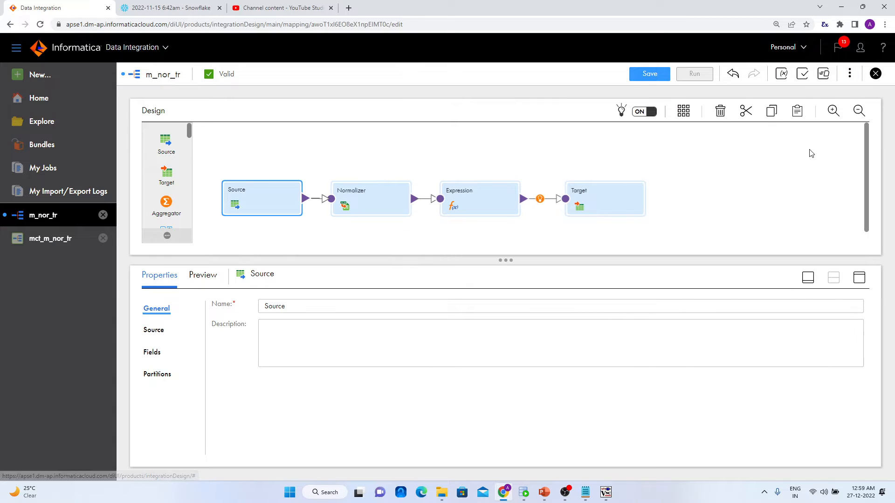
Show the parameters of the m_nor_tr mapping
left_click(850, 74)
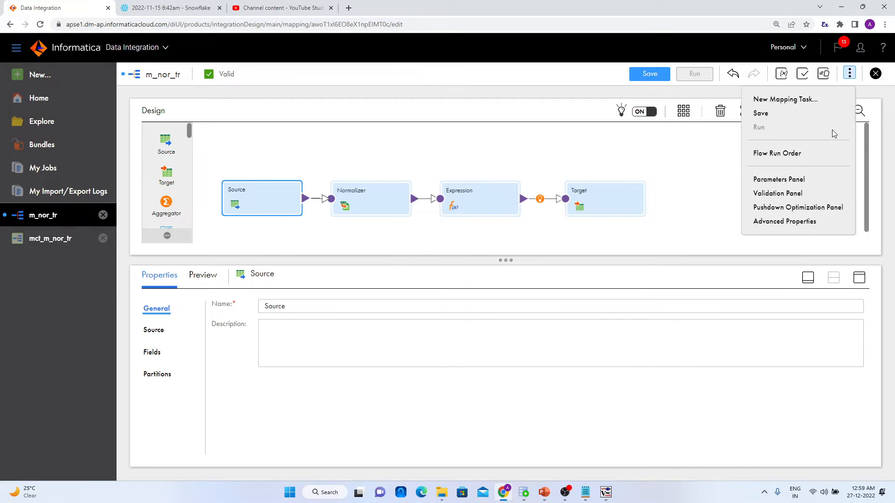
left_click(809, 185)
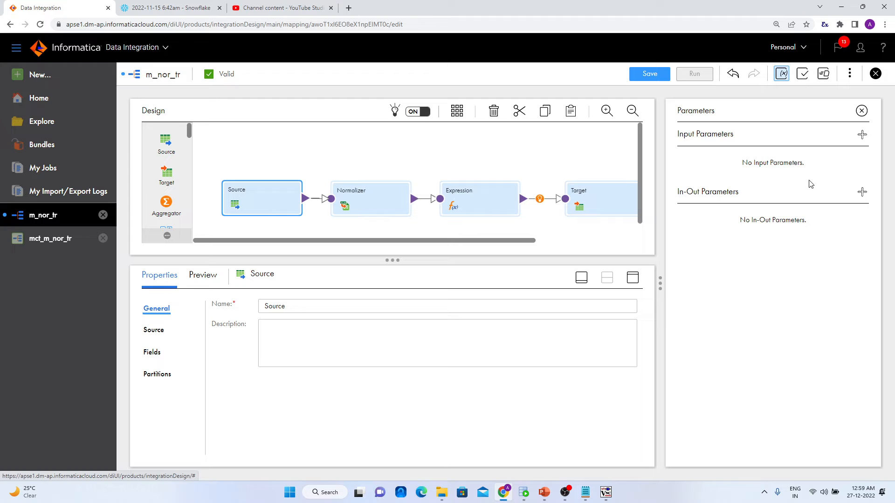
left_click(861, 135)
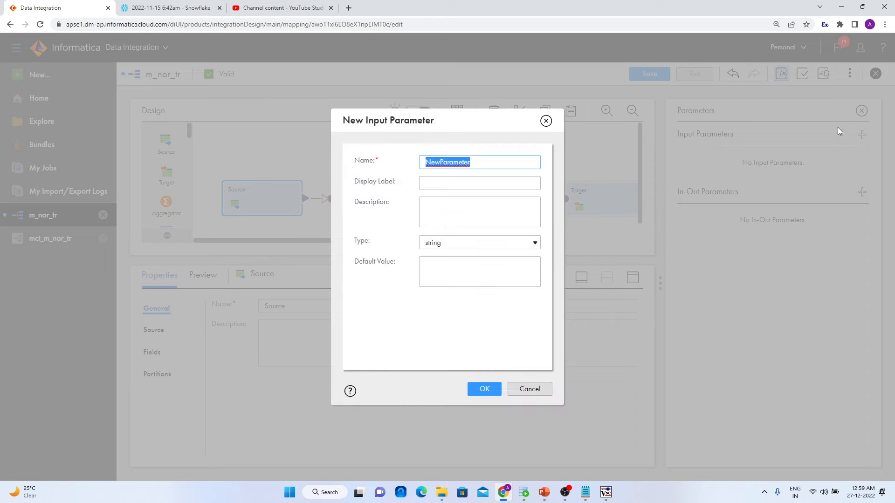
left_click(525, 390)
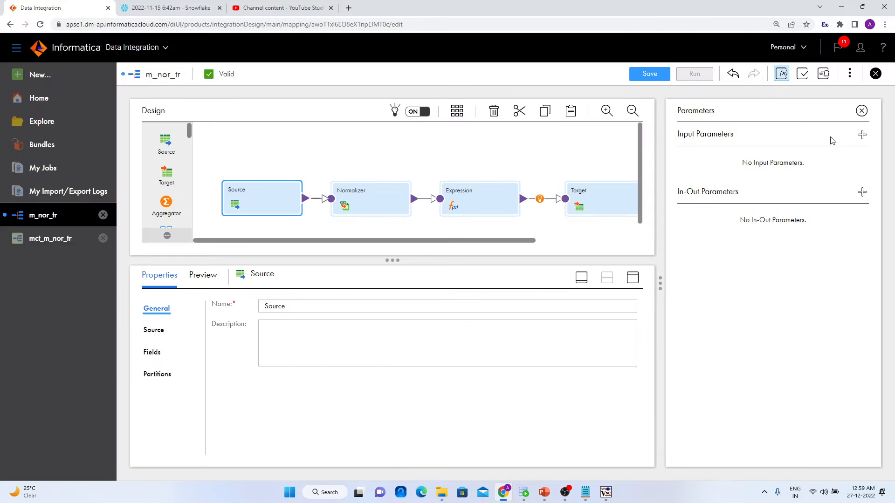
Add a connection input parameter named SRC_FF_Connection with connection type Flat File, allowing it to be overridden at run time
left_click(862, 135)
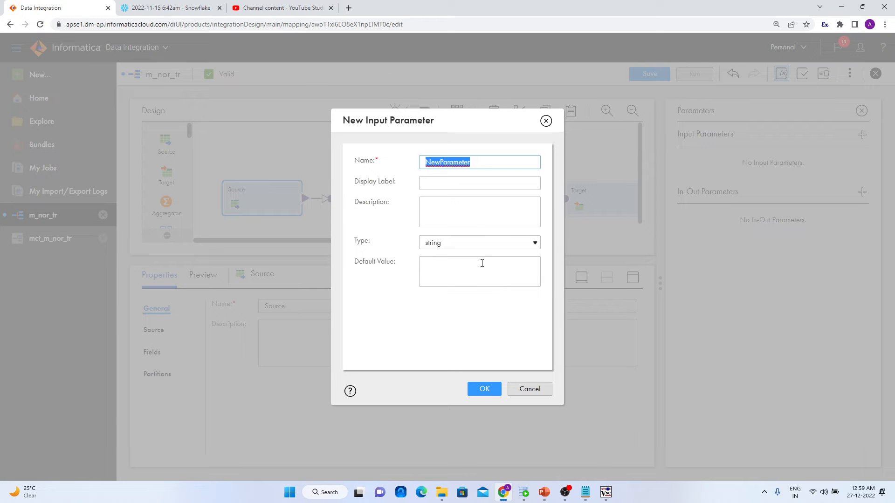
left_click(508, 243)
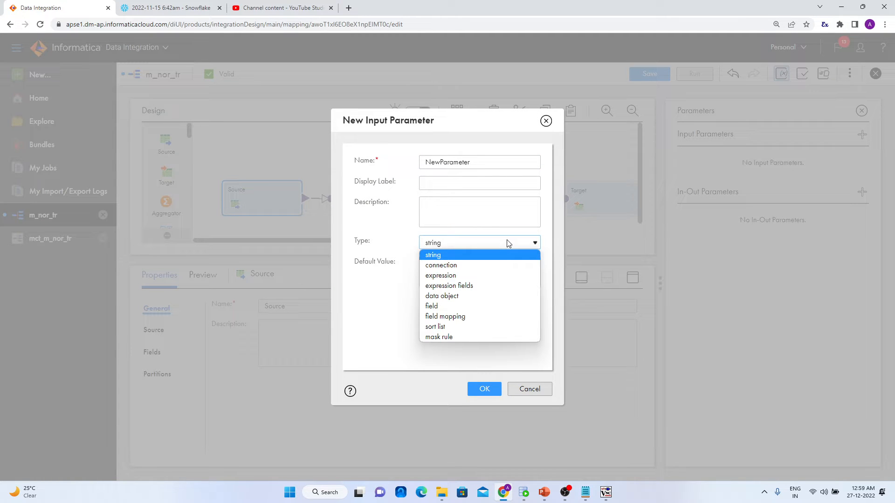
left_click(497, 266)
left_click_drag(485, 163, 381, 182)
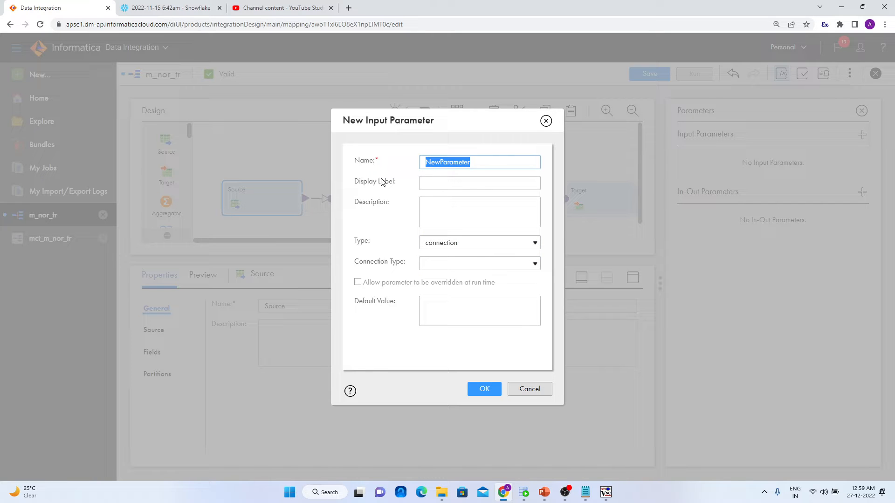
type("SRC")
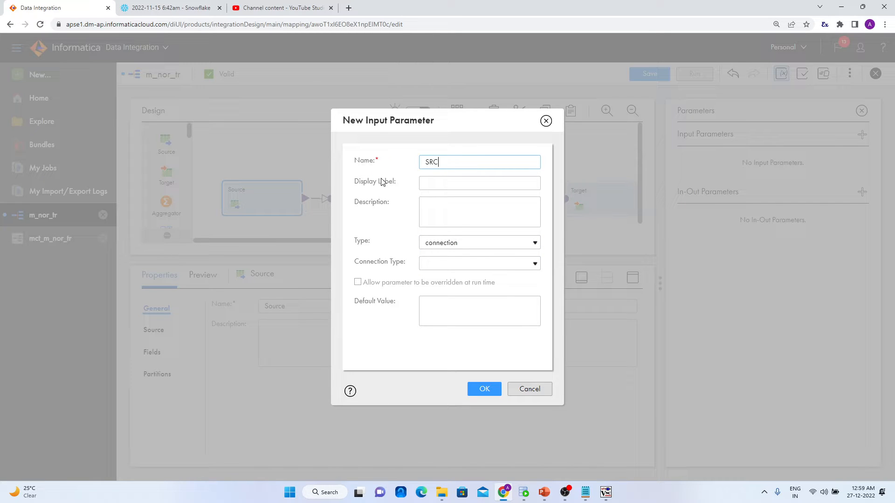
type("_FF_Connection")
left_click(471, 264)
left_click(468, 287)
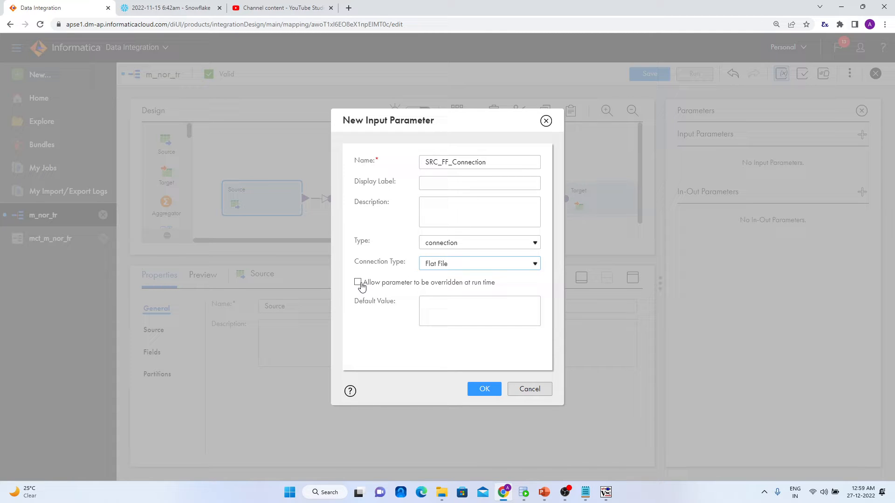
left_click(357, 284)
left_click(440, 310)
left_click(485, 389)
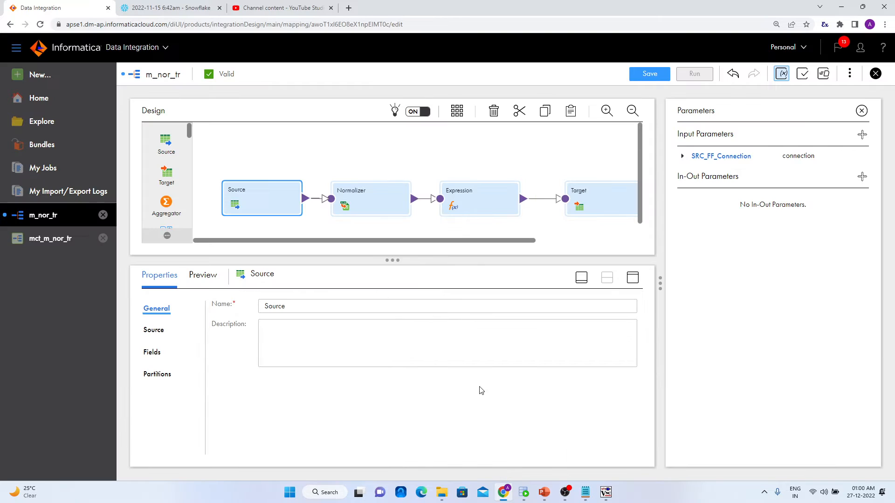
Add a connection input parameter named TGT_SNW_Conn with connection type ODBC, allowing it to be overridden at run time
left_click(862, 135)
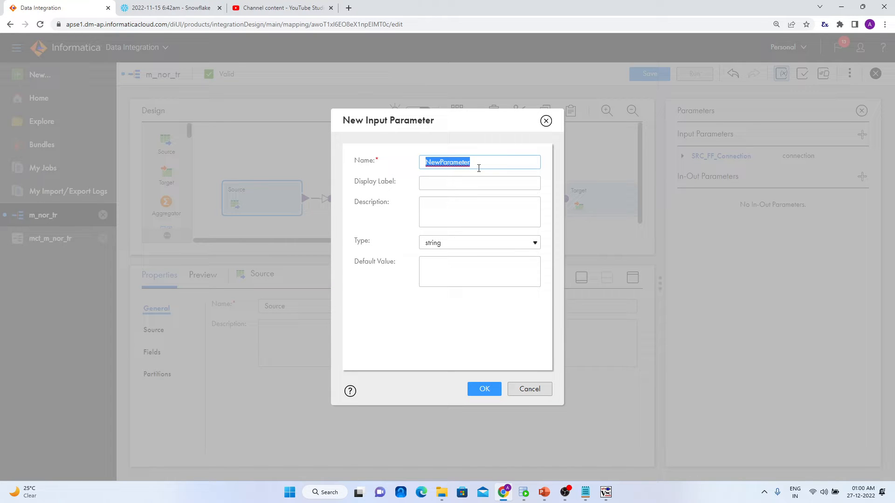
type("TGT")
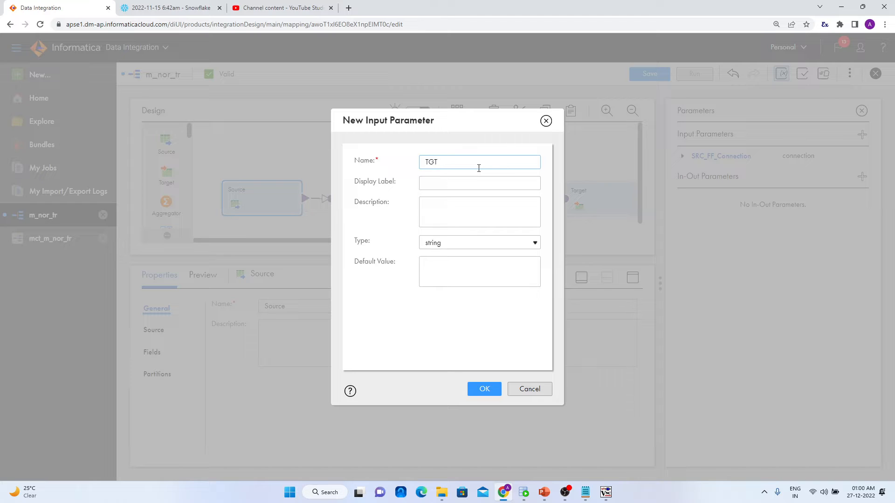
type("_SNW")
key("BackSpace")
key("BackSpace")
type("Conn")
left_click(477, 246)
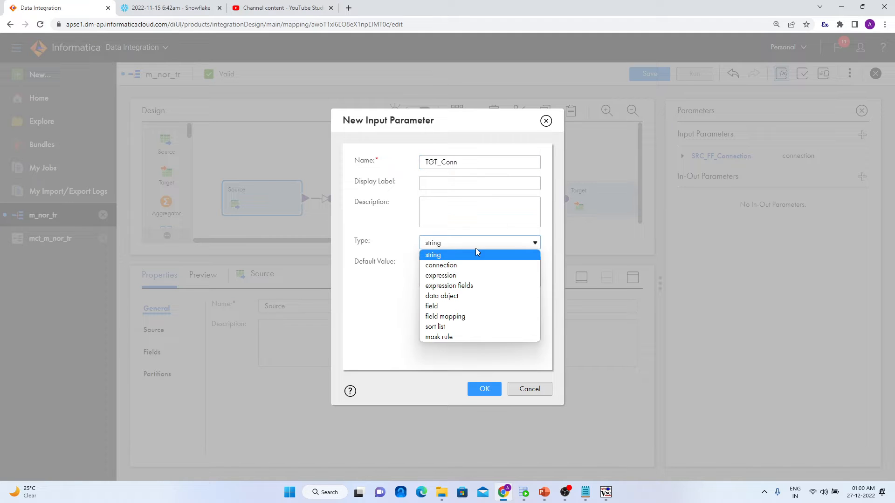
left_click(471, 264)
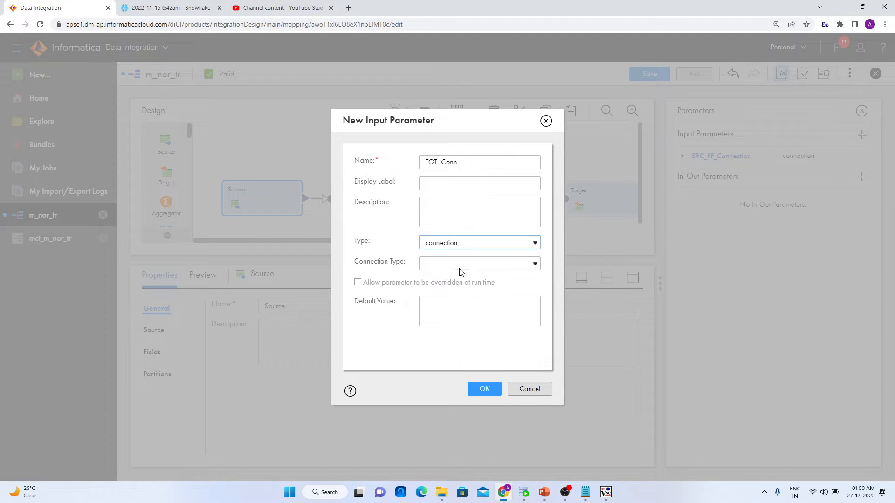
left_click(461, 265)
left_click(457, 298)
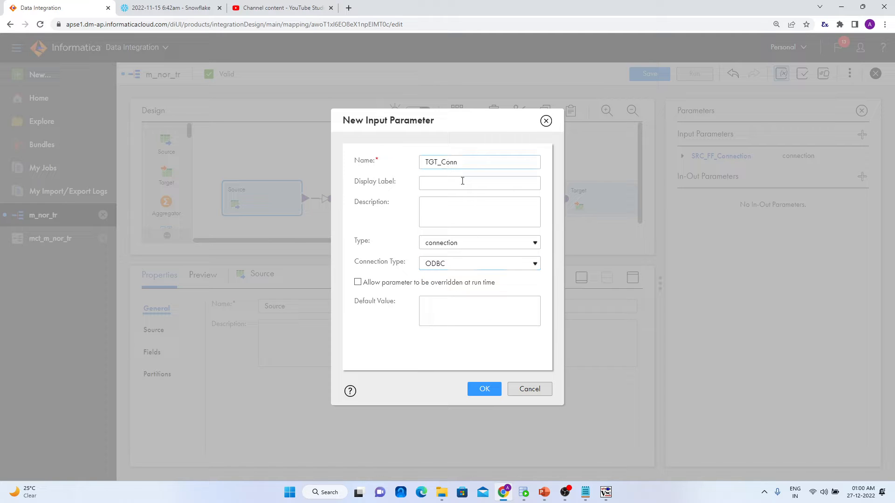
type("SNW_")
left_click(357, 283)
left_click(484, 390)
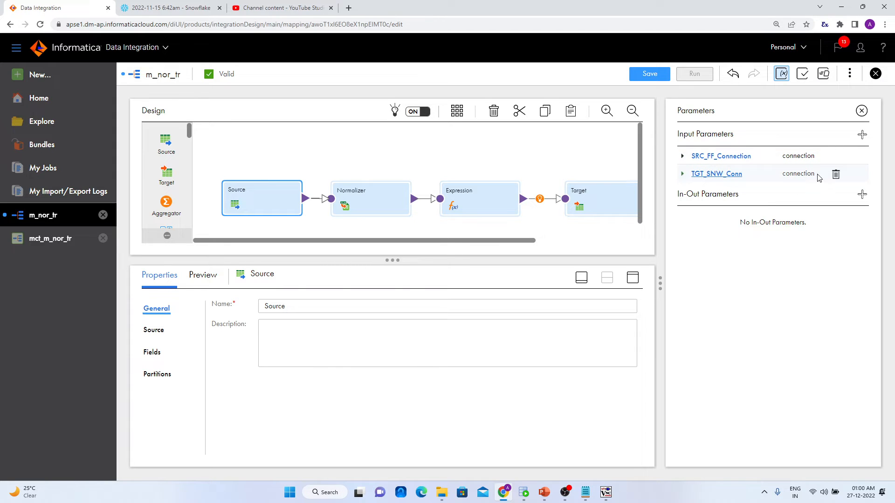
Add an input parameter named SRC_File of type data object
left_click(862, 135)
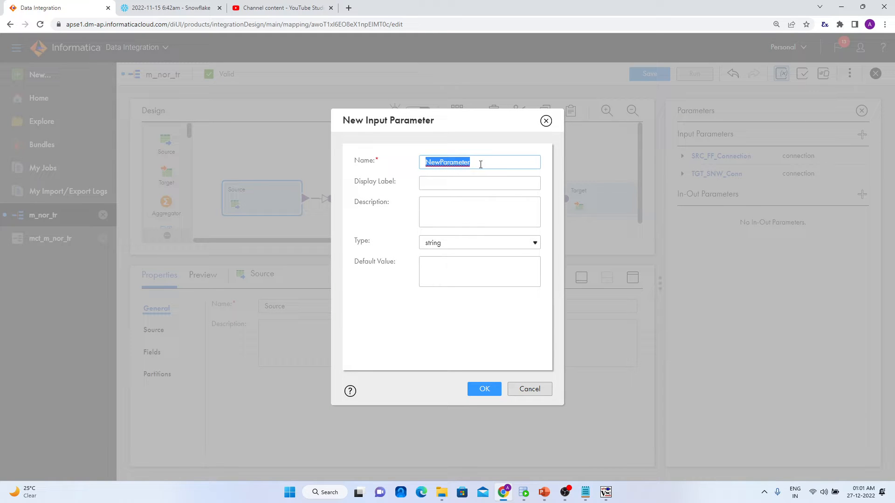
type("SRC")
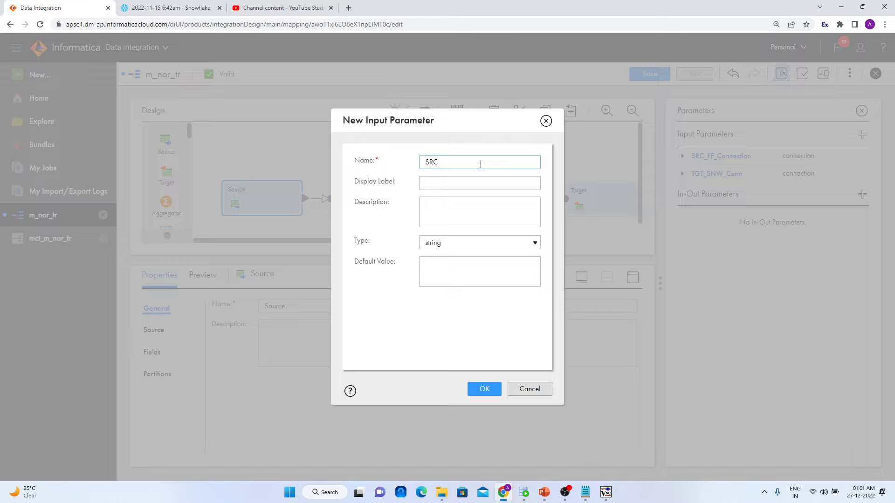
type("_")
type("Fl")
type("le")
left_click(472, 244)
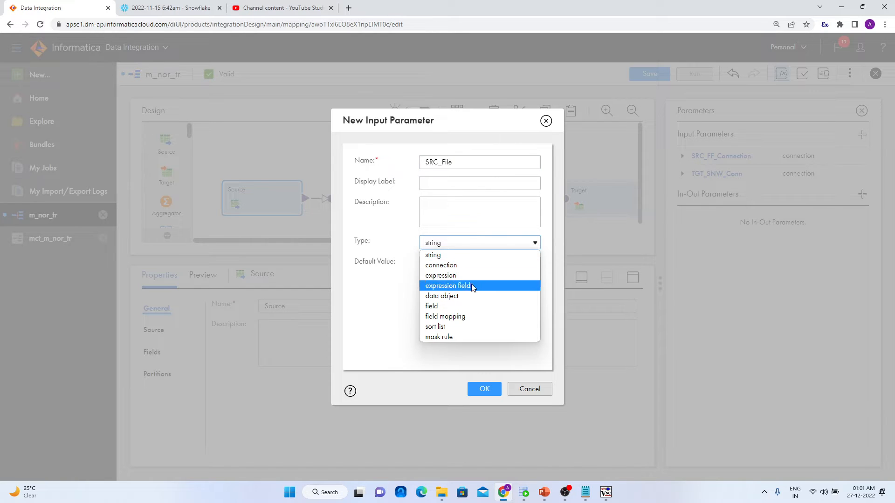
left_click(484, 255)
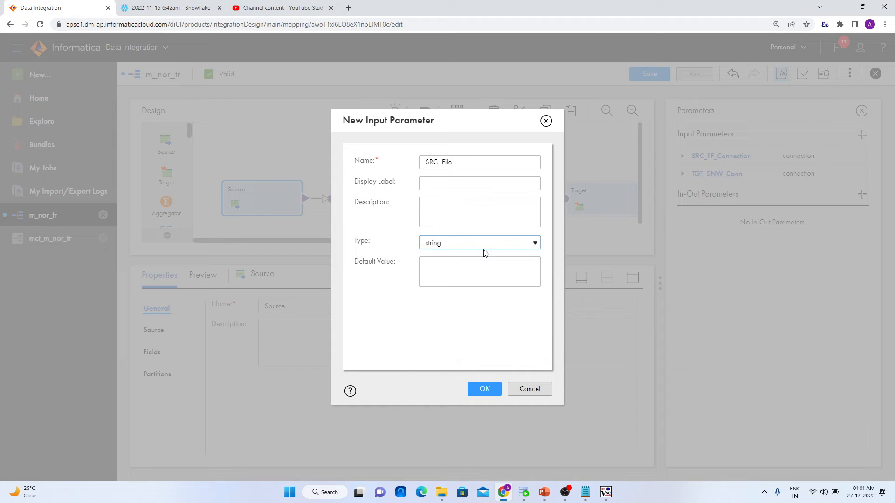
left_click(474, 243)
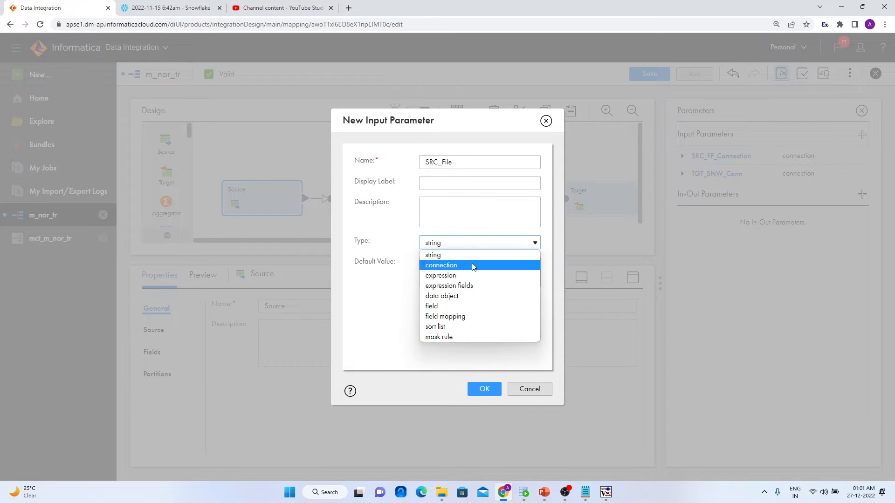
left_click(479, 295)
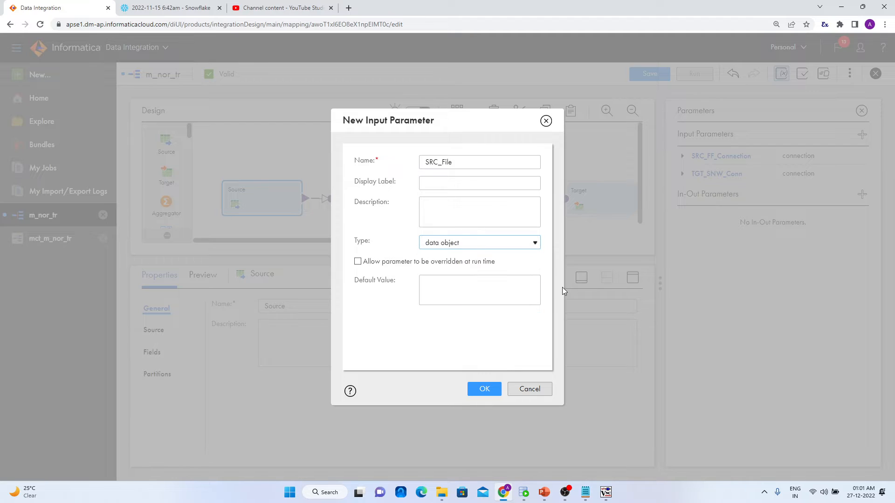
left_click(483, 386)
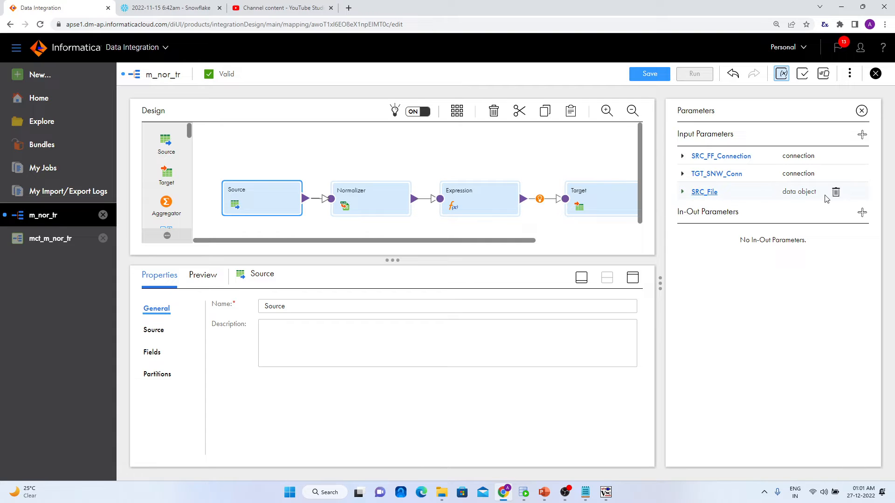
Edit the SRC_File parameter to allow it to be overridden at run time
left_click(706, 193)
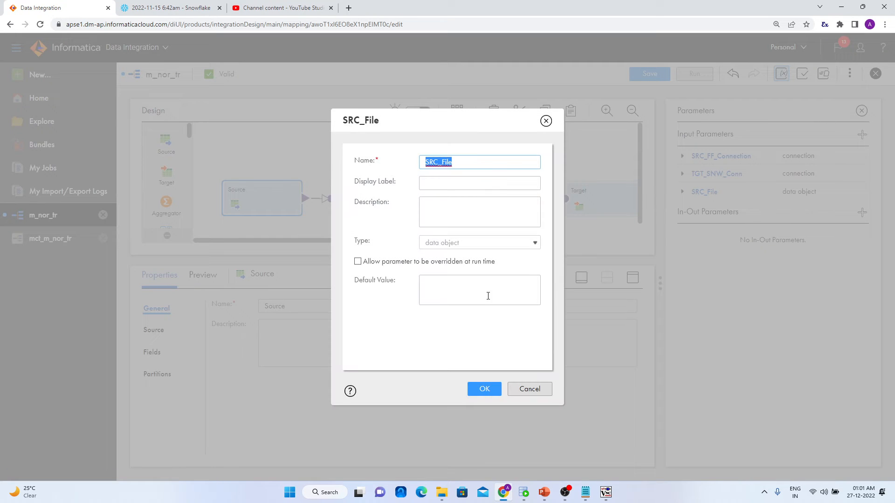
left_click(357, 262)
left_click(485, 388)
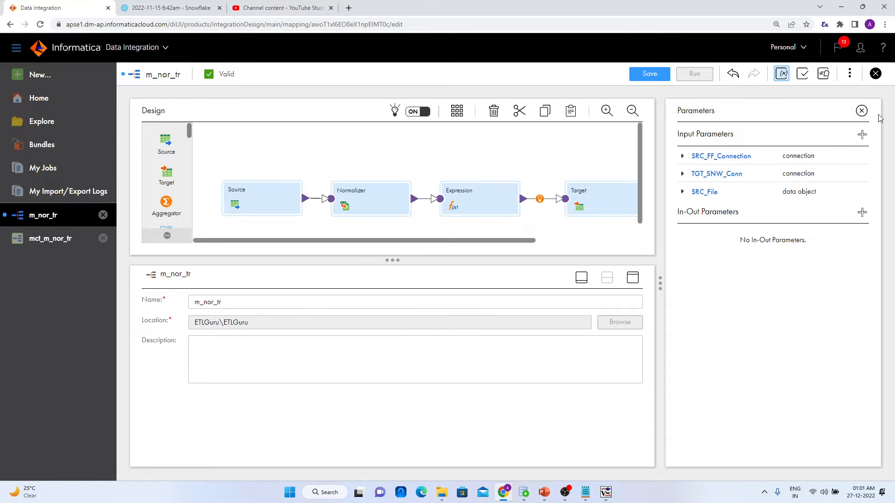
Add a data object input parameter named TGT_DB that is allowed to be overridden at run time
left_click(862, 134)
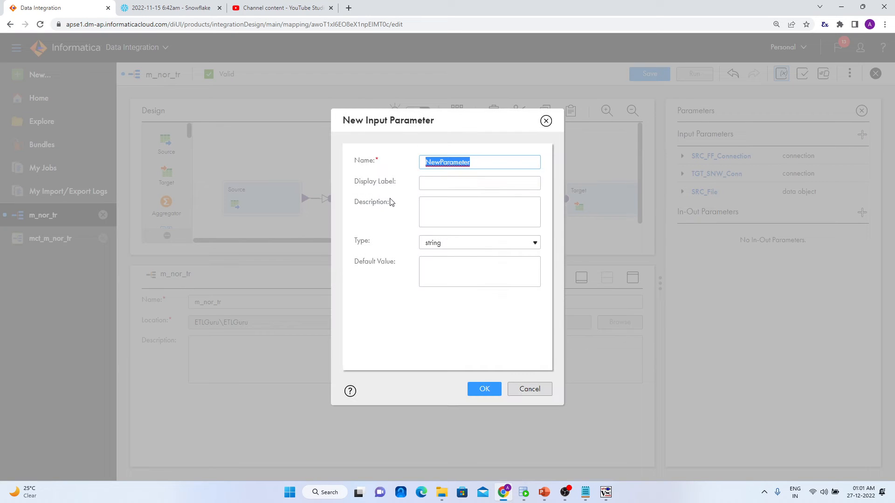
type("TGT")
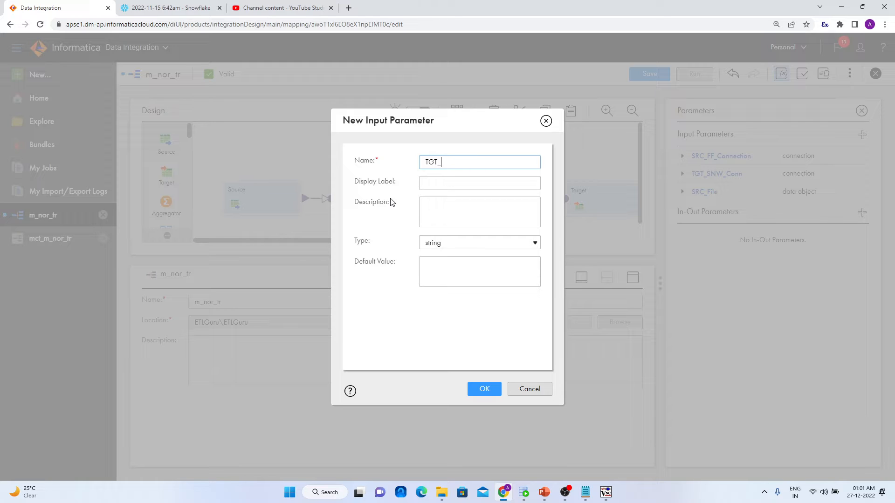
type("_db")
key("BackSpace")
key("BackSpace")
type("DB")
left_click(438, 242)
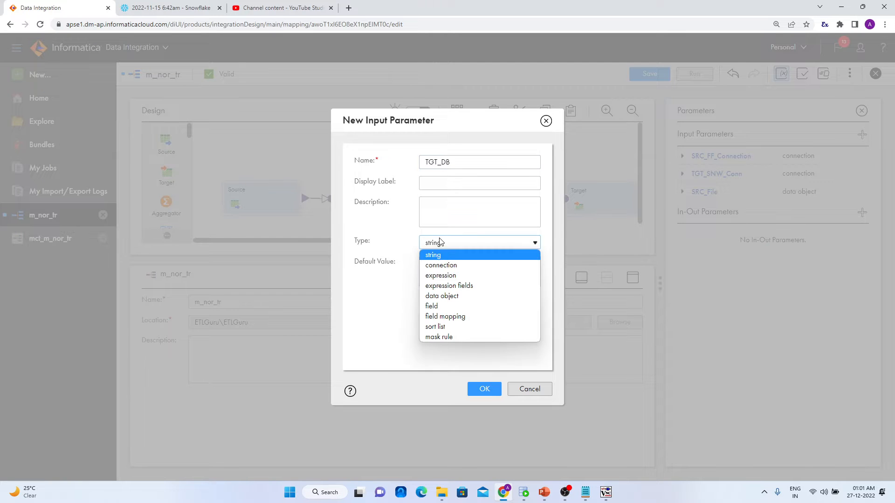
left_click(455, 297)
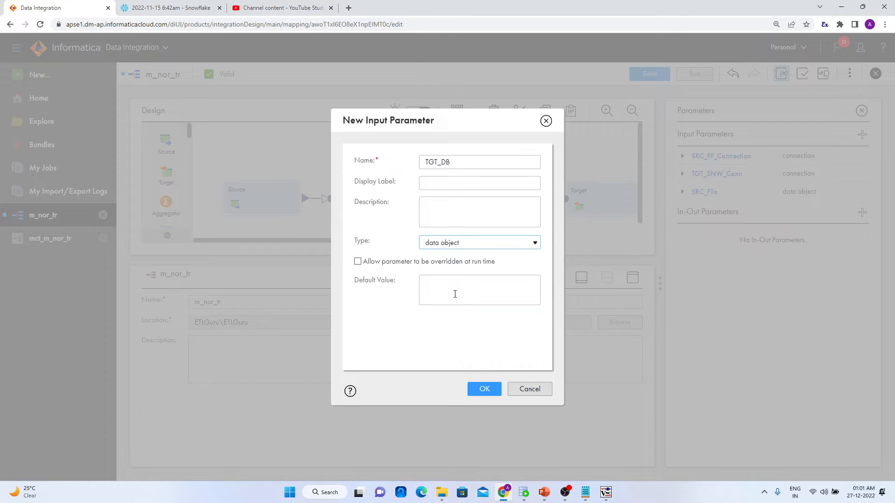
left_click(358, 261)
left_click(482, 391)
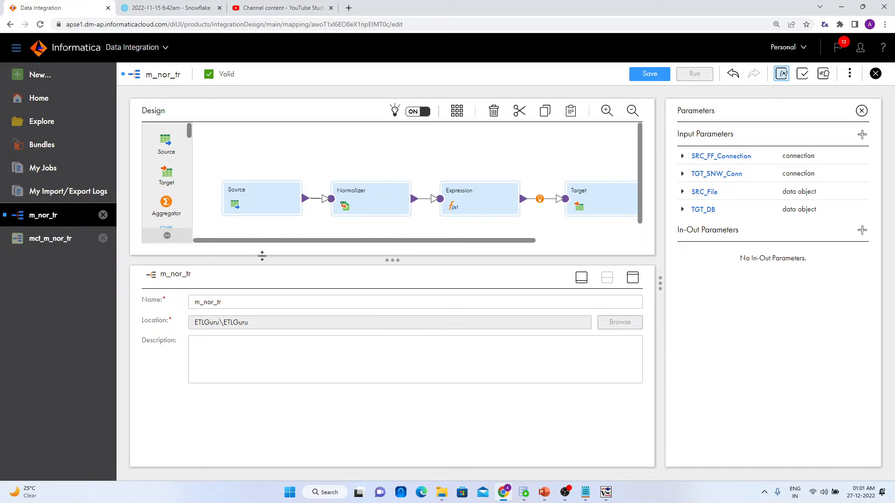
Set the Source transformation's connection to the SRC_FF_Connection parameter
left_click(247, 186)
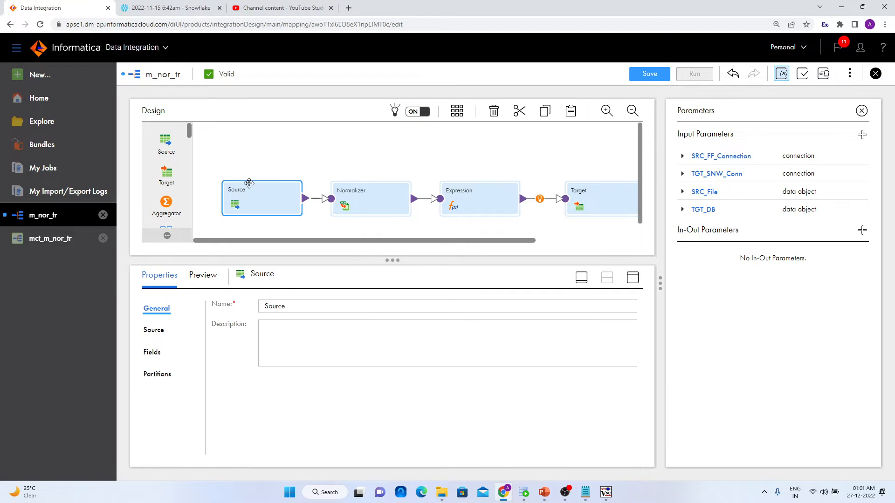
left_click(164, 336)
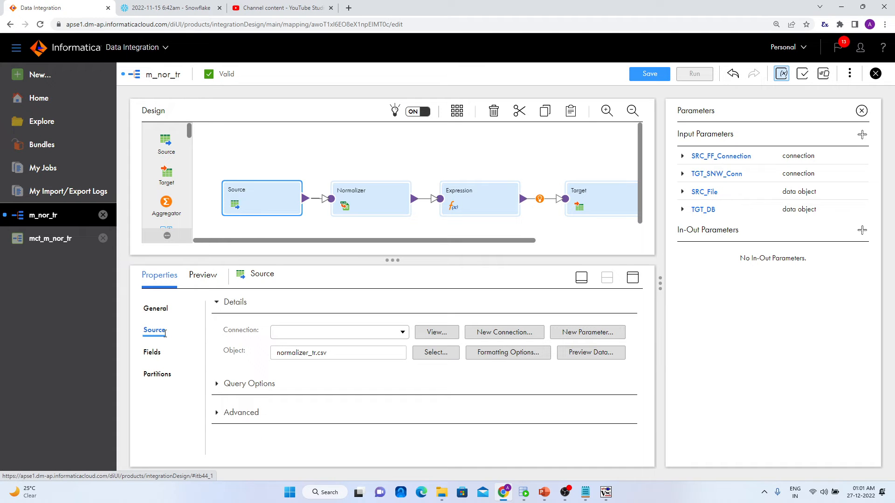
left_click(375, 334)
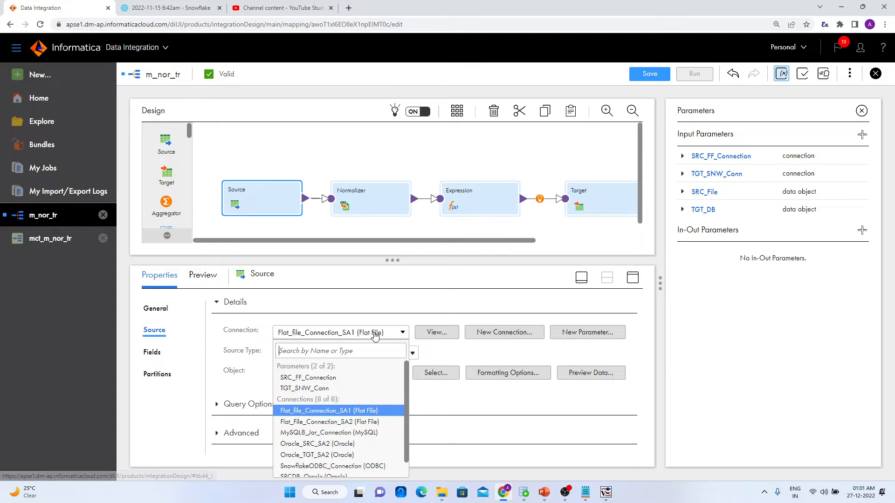
left_click(345, 378)
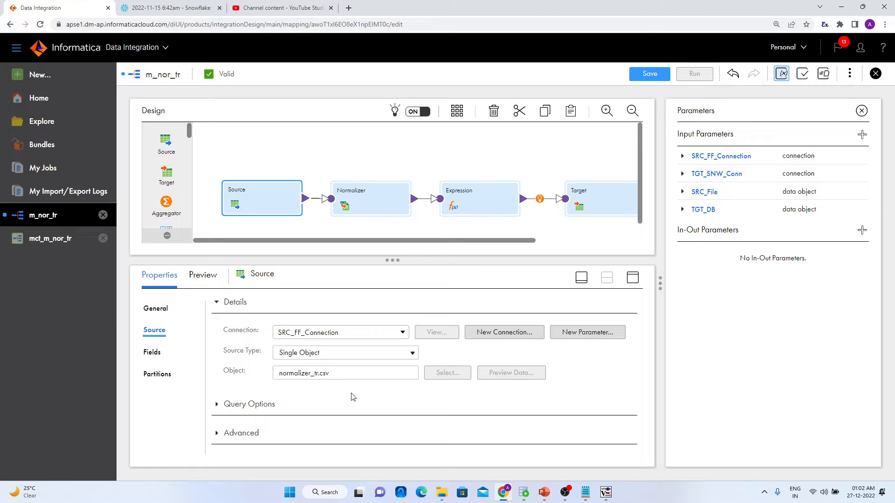
Change the Source transformation's source type to Parameter, accept the change, and choose SRC_File as its parameter
left_click(373, 354)
left_click(340, 405)
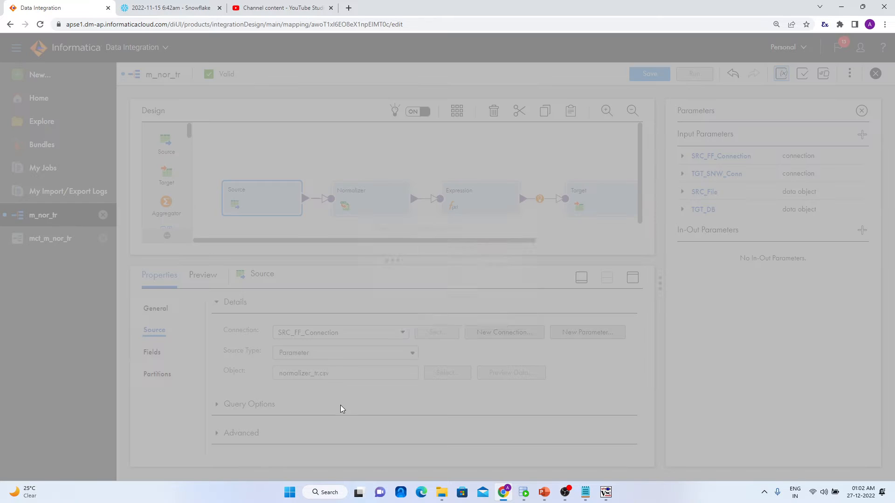
left_click(464, 312)
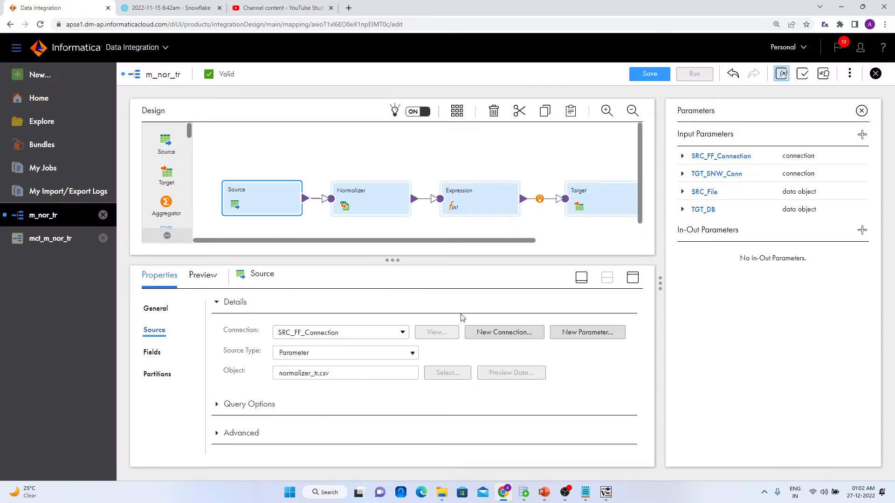
left_click(319, 374)
left_click(324, 405)
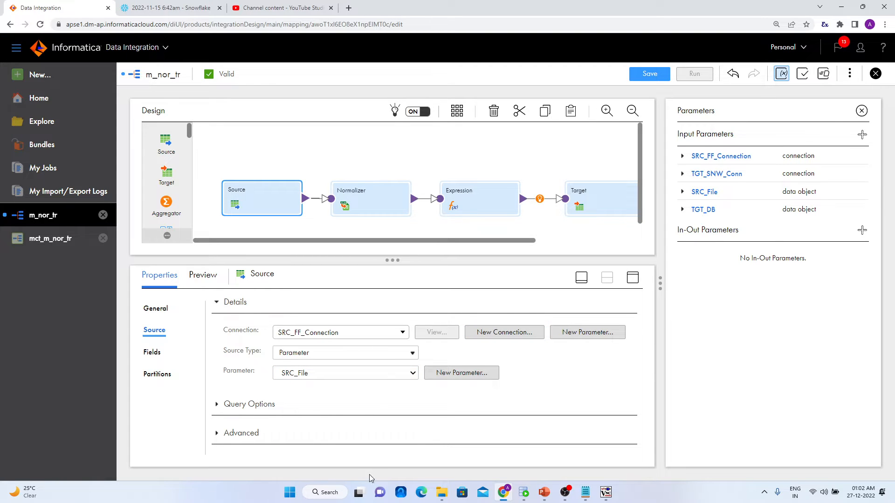
Change the Normalizer's incoming field rule so that it includes Named Fields
left_click(362, 200)
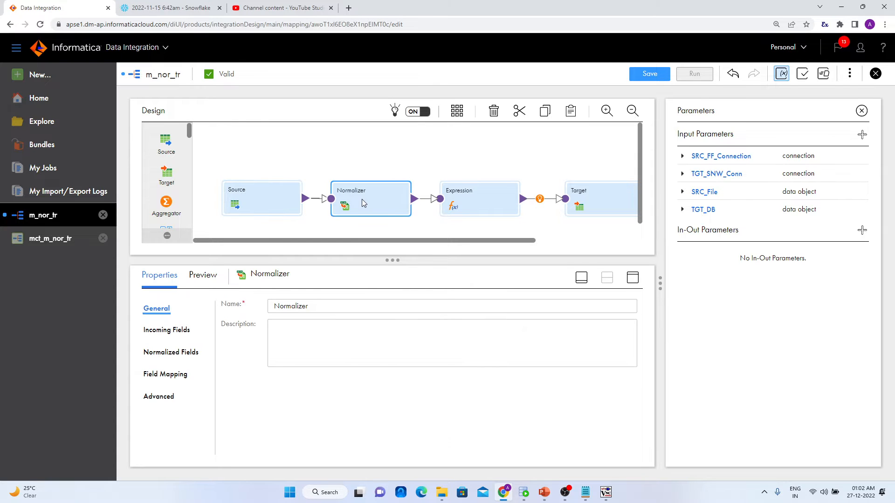
left_click(180, 330)
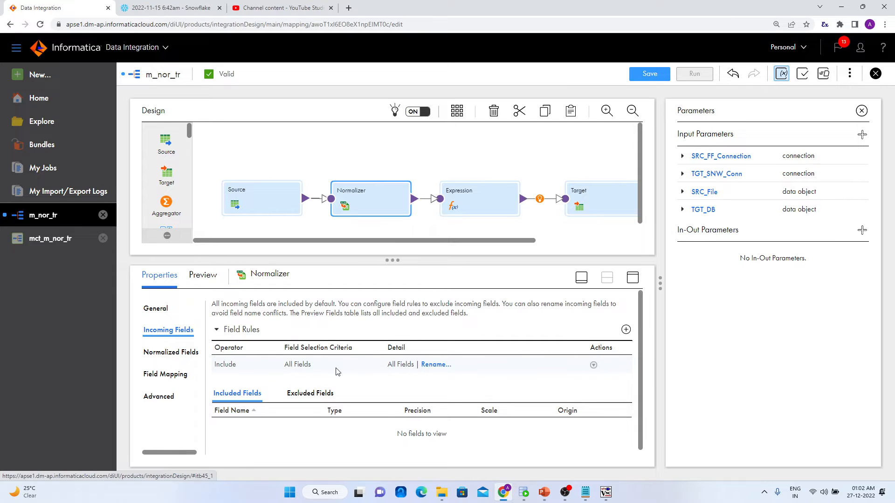
left_click(305, 366)
left_click(334, 368)
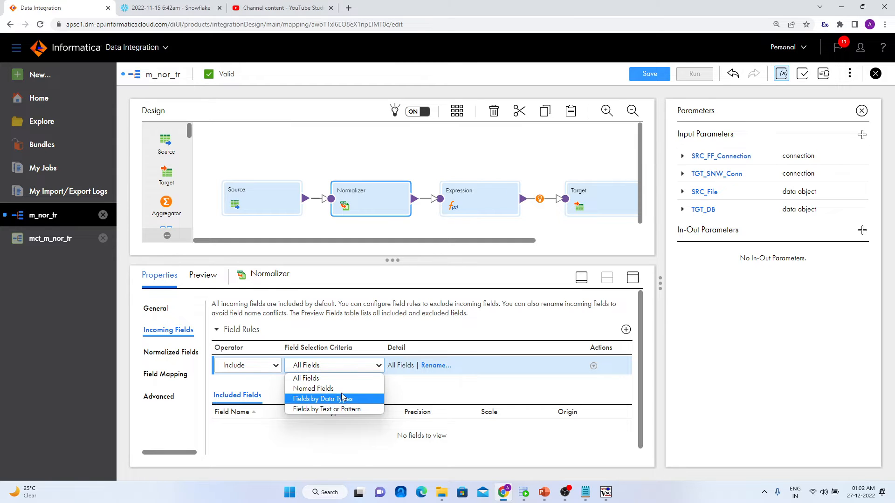
left_click(344, 389)
left_click(444, 384)
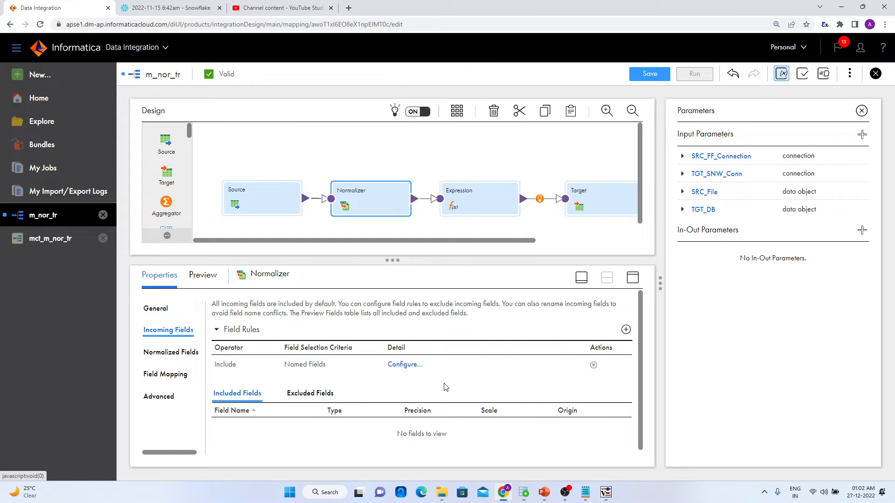
Configure the Normalizer's field rule with a new named field called Name, consulting the column headers in normalizer_tr.csv
left_click(405, 365)
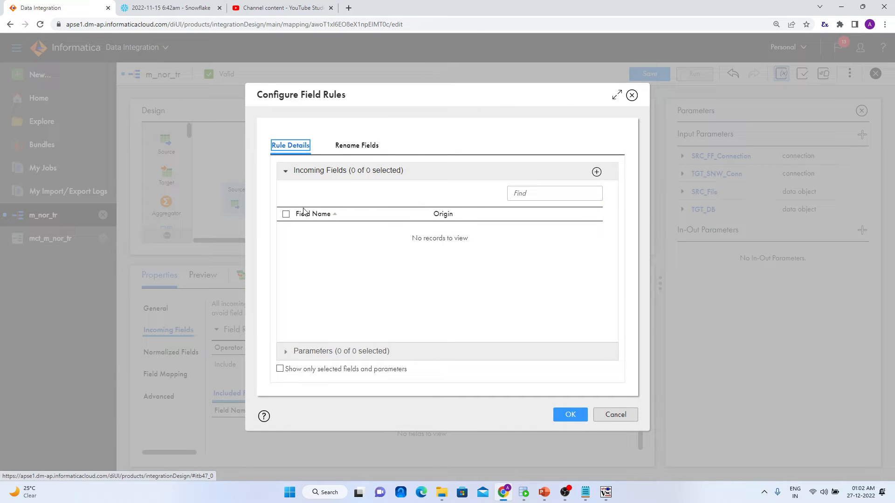
left_click(350, 149)
left_click(301, 148)
left_click(596, 172)
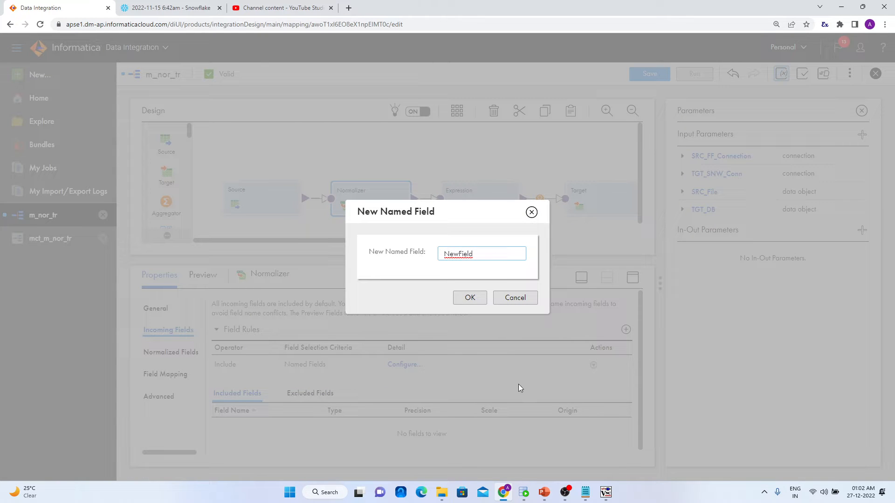
left_click(586, 497)
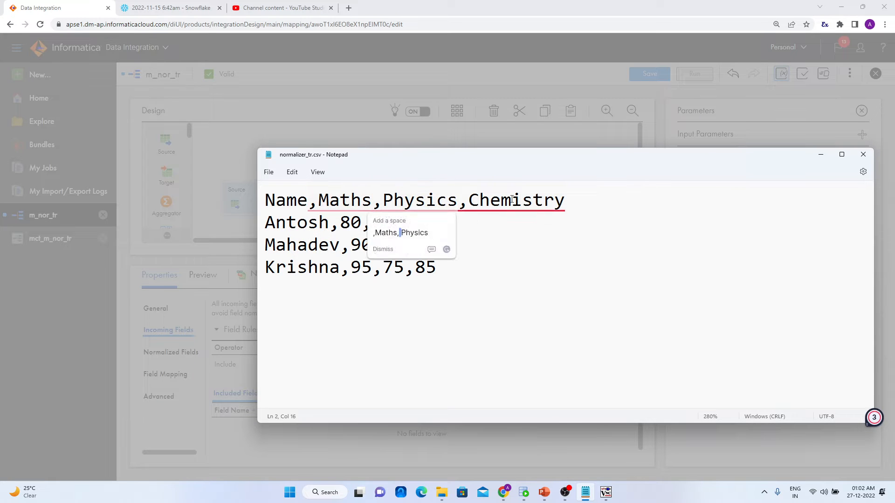
left_click(819, 157)
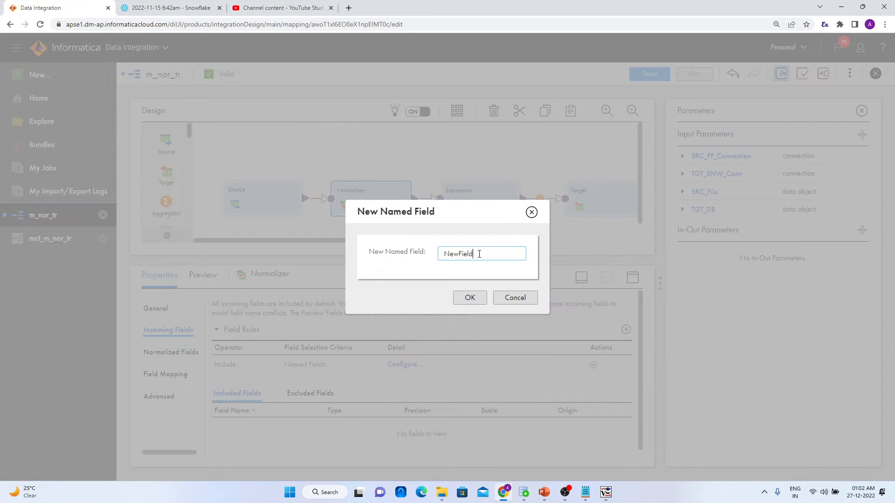
left_click_drag(480, 253, 380, 280)
type("Name")
left_click(470, 299)
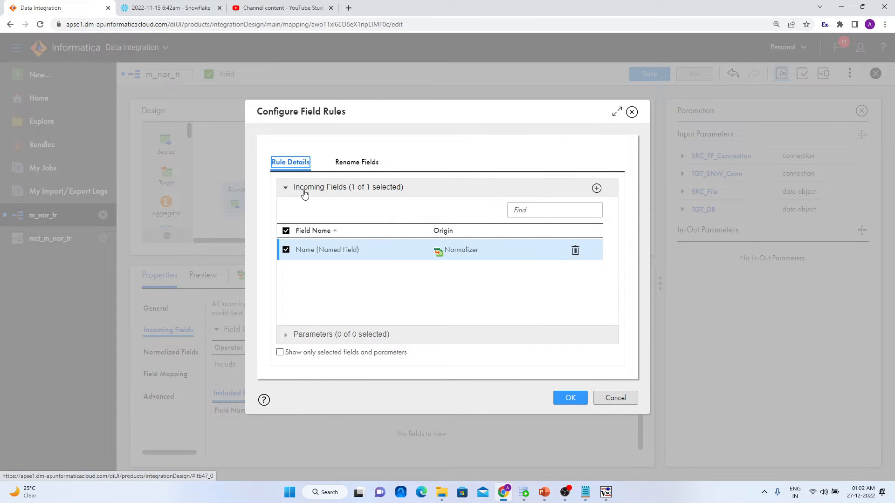
Add a named field called Maths to the Normalizer's field rule
left_click(597, 189)
left_click_drag(480, 255, 393, 266)
type("M")
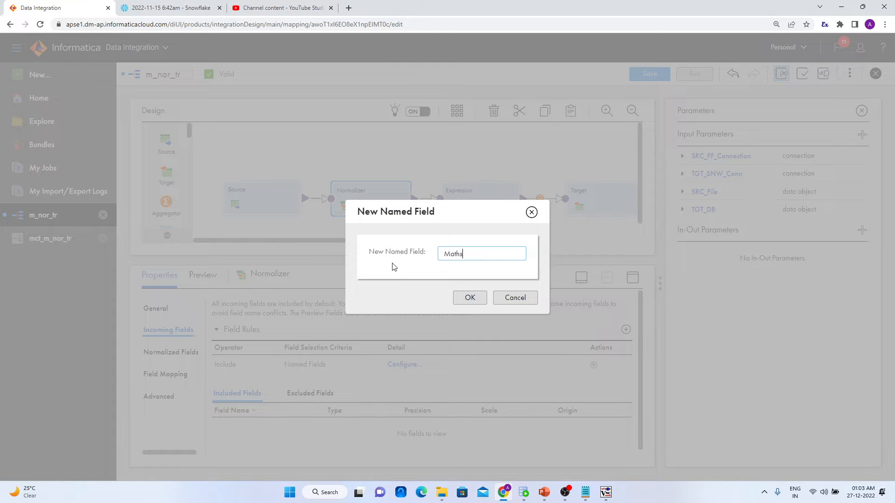
type("aths")
left_click(459, 299)
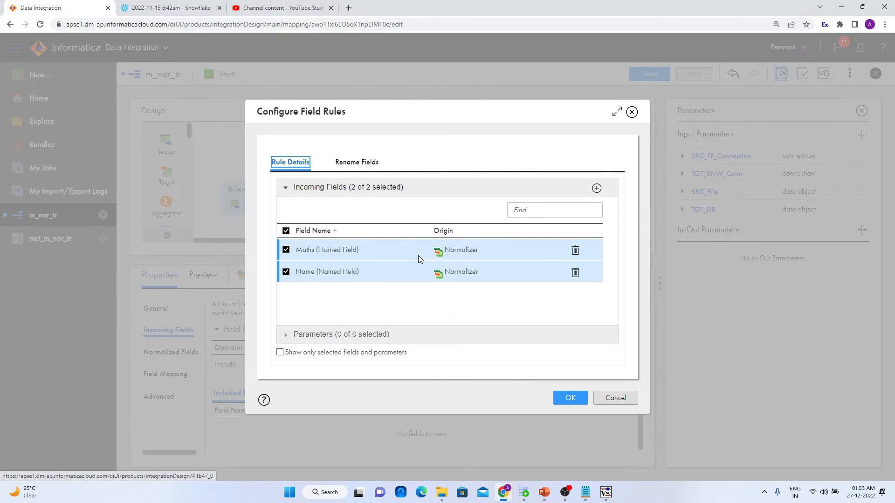
Add the named fields Physics and Chemistry to the Normalizer's field rule and apply the rule
left_click(597, 188)
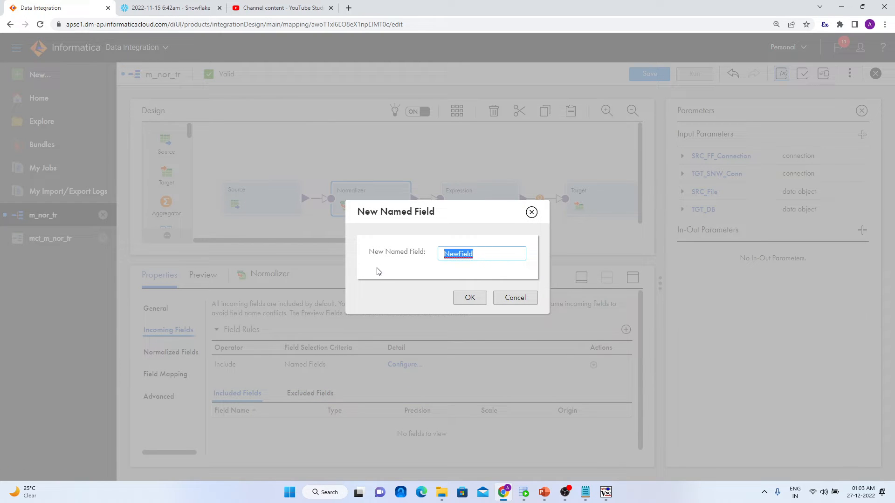
type("Physics")
left_click(468, 298)
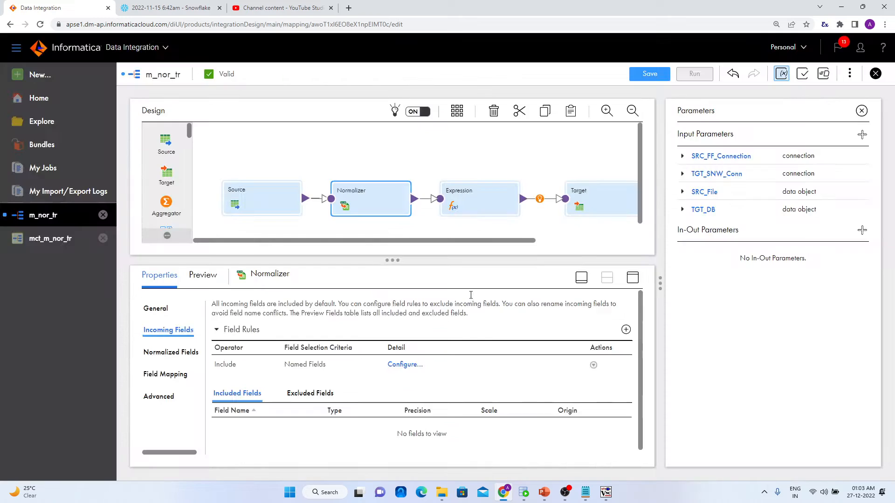
left_click(595, 189)
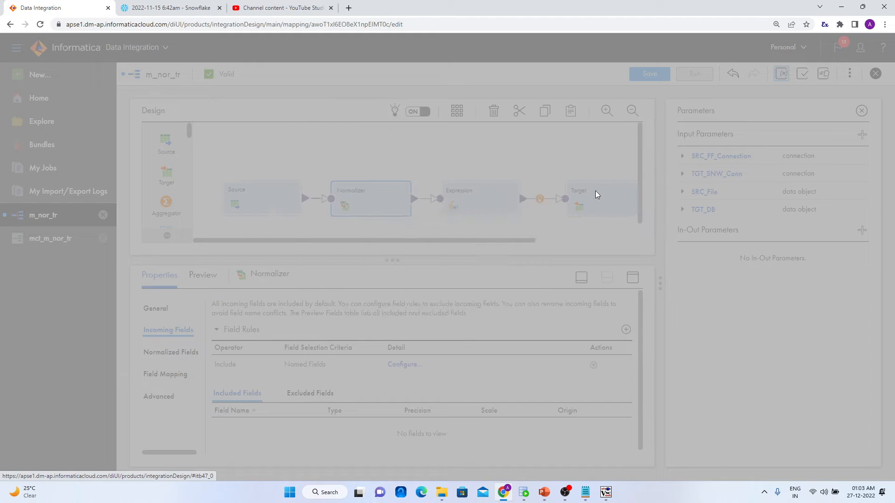
left_click_drag(476, 255, 390, 271)
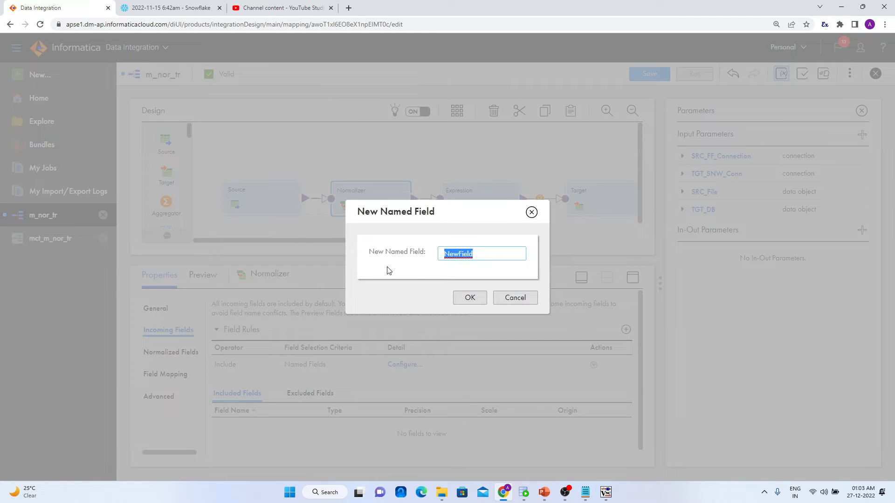
type("Chemistry")
left_click(459, 299)
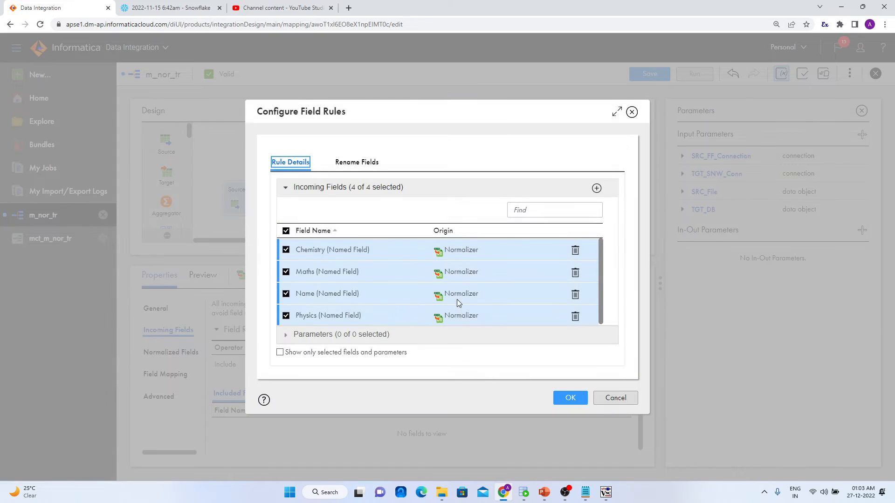
left_click(570, 399)
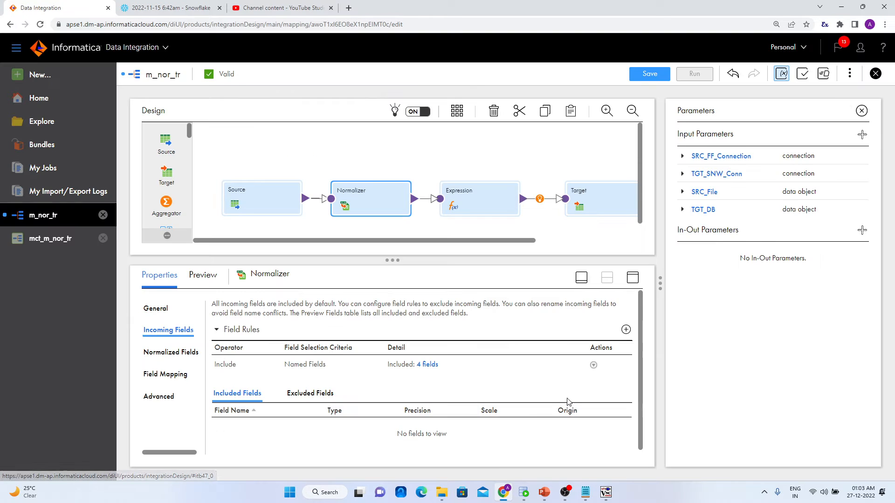
Review the Normalizer's included fields, normalized fields and field mapping, and open the Expression transformation's properties
scroll(423, 401, "down", 1)
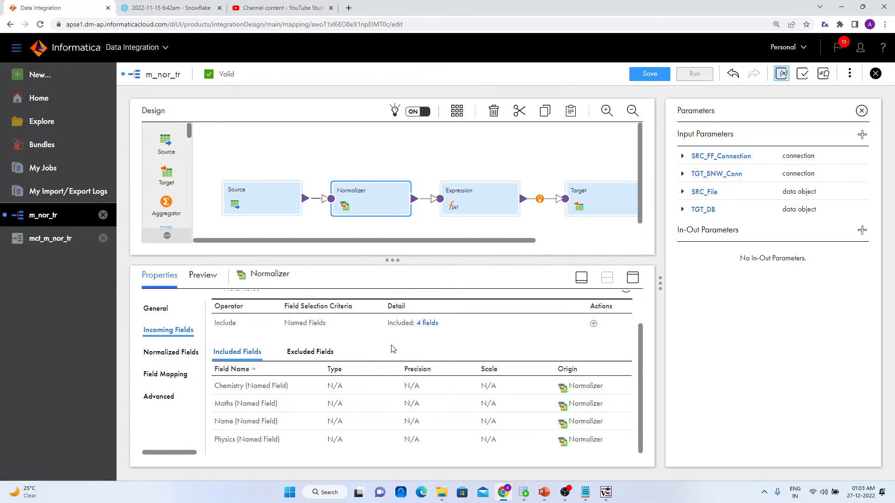
left_click(184, 356)
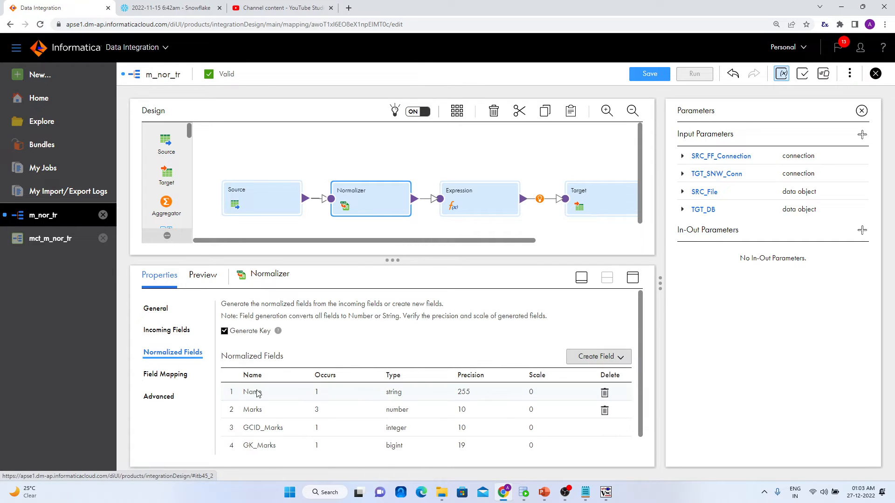
left_click(154, 374)
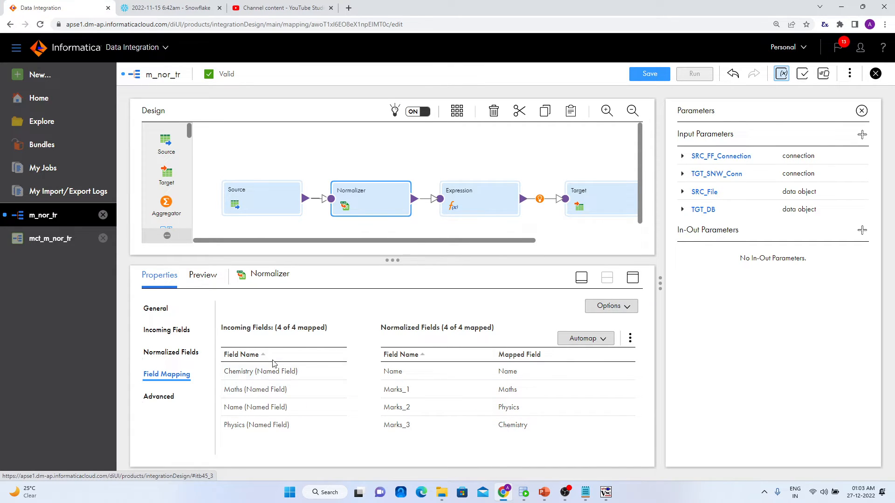
left_click(469, 199)
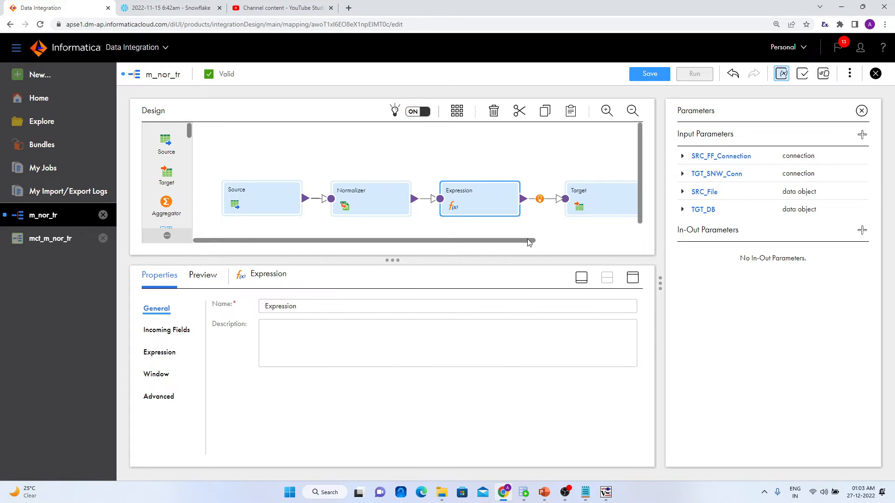
Set the Target transformation's connection to the TGT_SNW_Conn parameter
left_click_drag(531, 241, 561, 247)
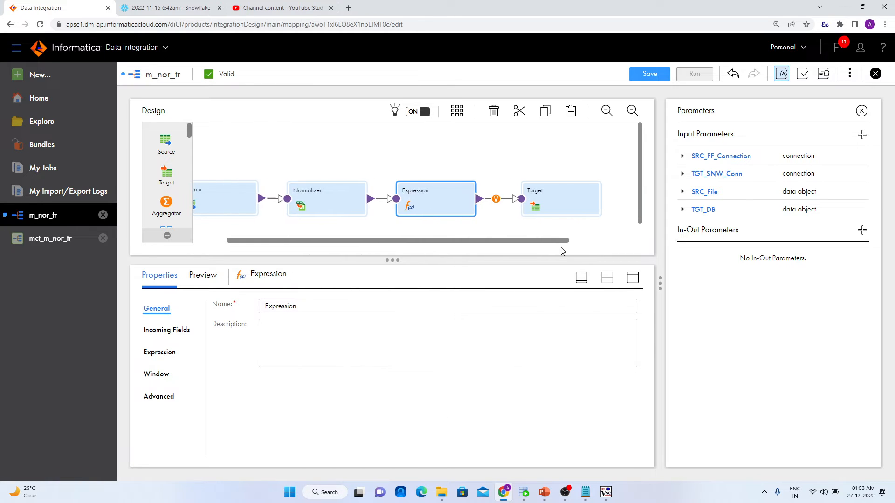
left_click(554, 204)
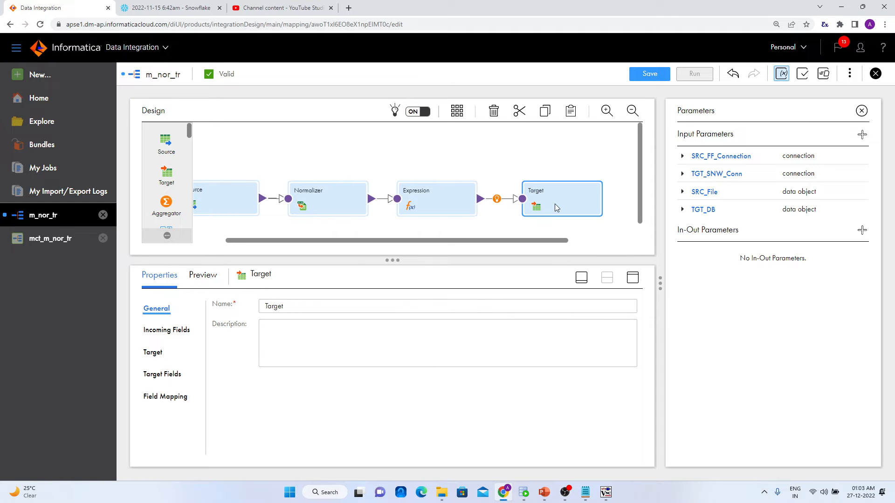
left_click(155, 355)
left_click(397, 335)
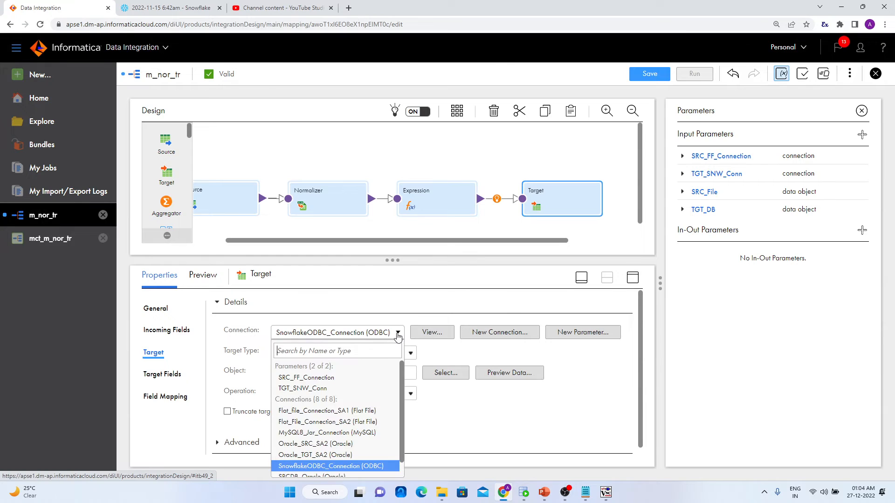
left_click(369, 389)
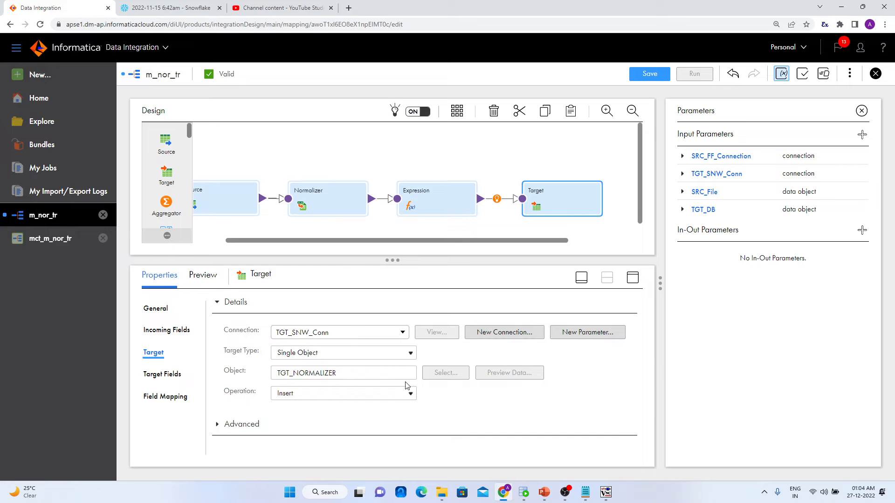
Change the Target transformation's target type to Parameter, accept the change, and choose TGT_DB as its parameter
left_click(390, 358)
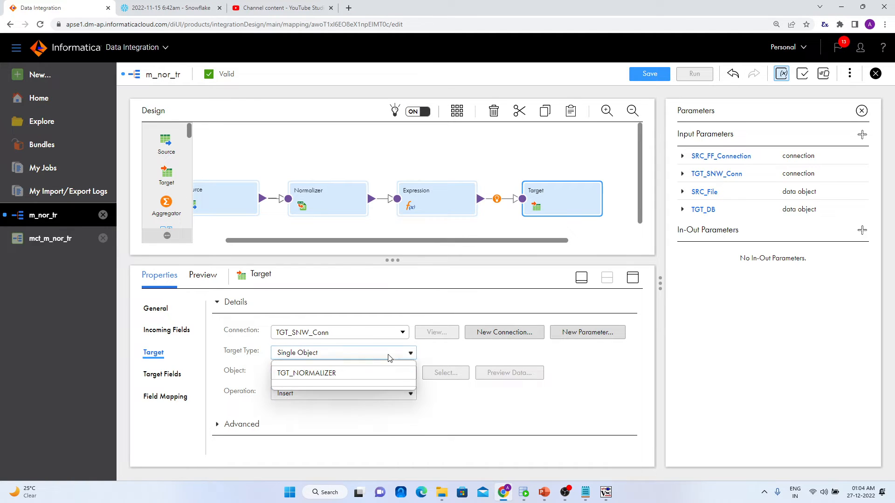
left_click(348, 382)
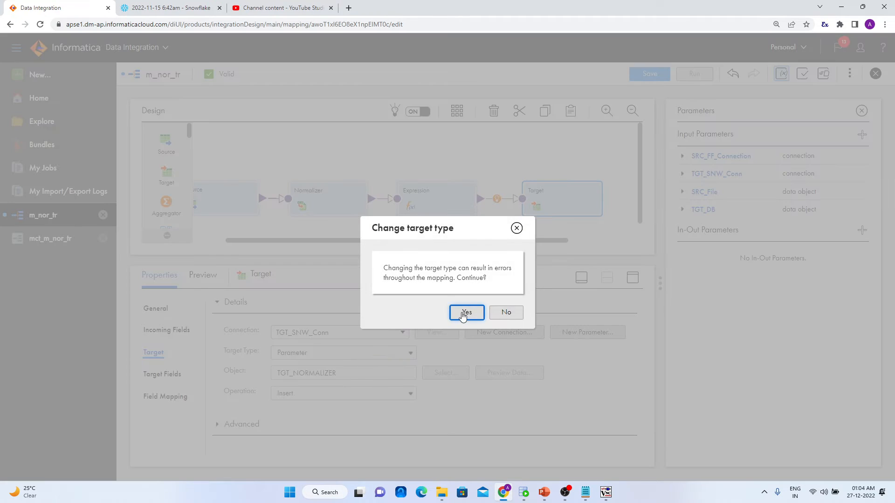
left_click(467, 313)
left_click(351, 373)
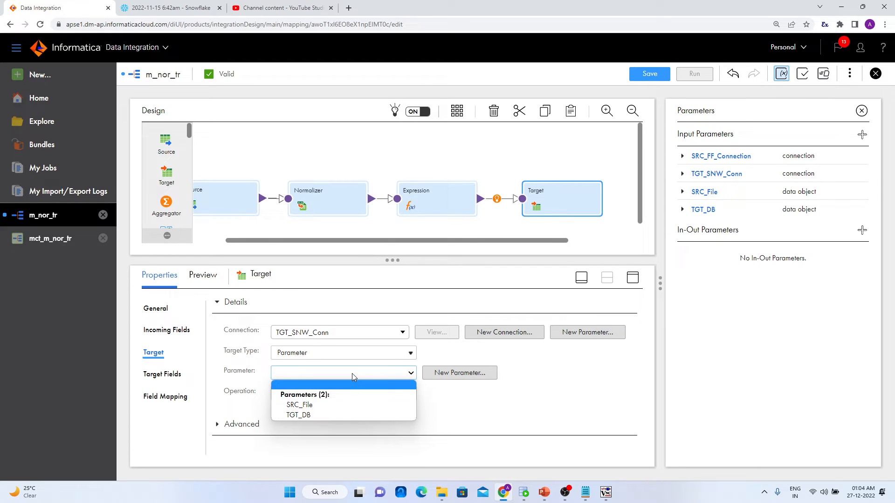
left_click(334, 419)
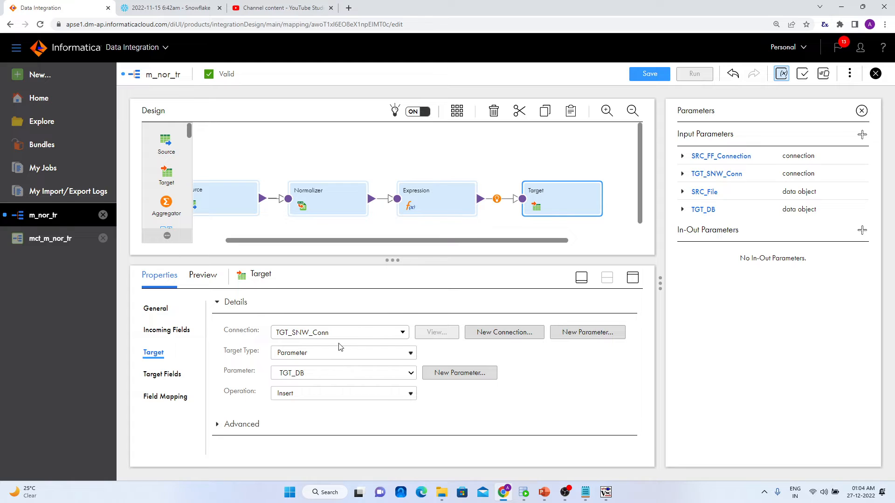
Open the Target transformation's field mapping and examine its incoming fields
left_click(173, 397)
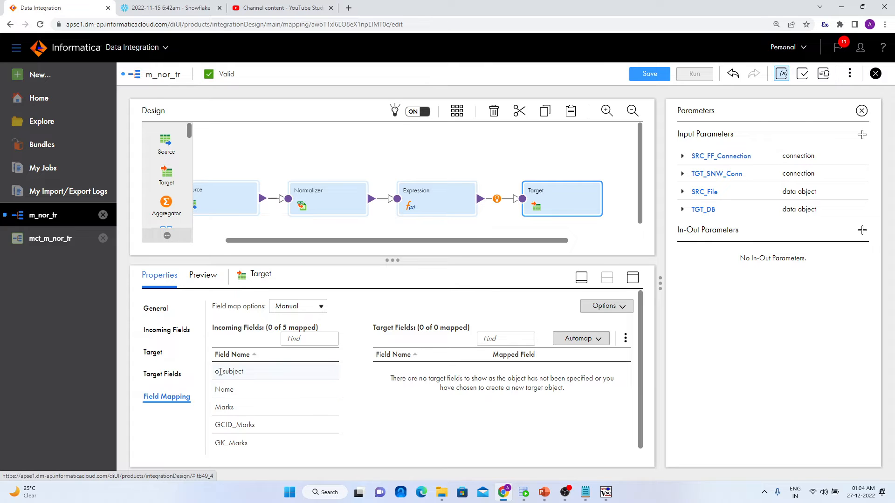
mouse_move(224, 372)
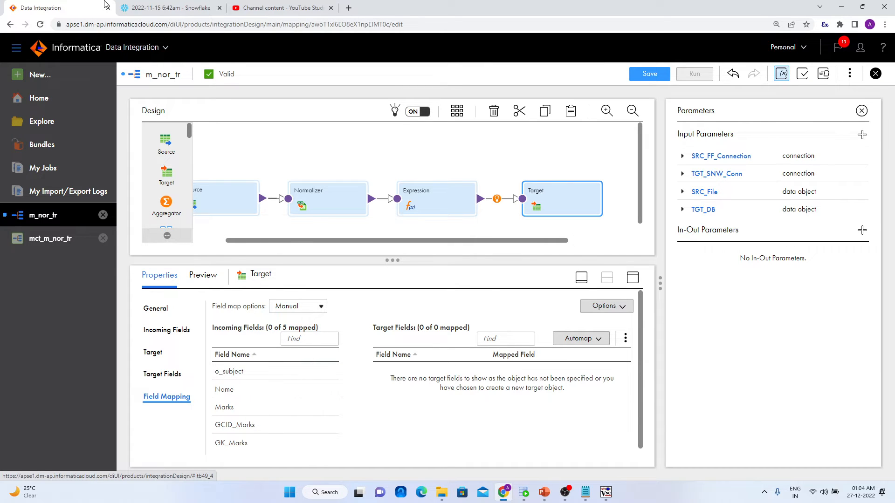